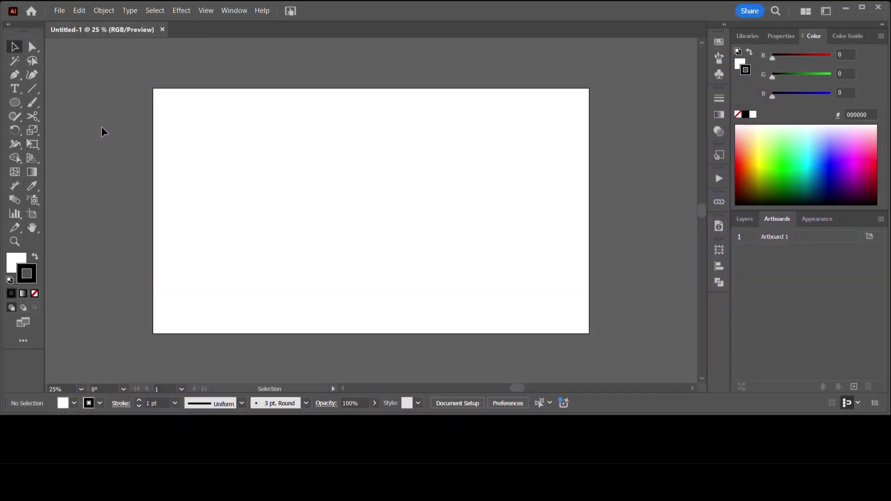
Activate the Ellipse tool with fill set to None and the black stroke brought forward.
{"action": "left_click", "coordinate": [18, 106]}
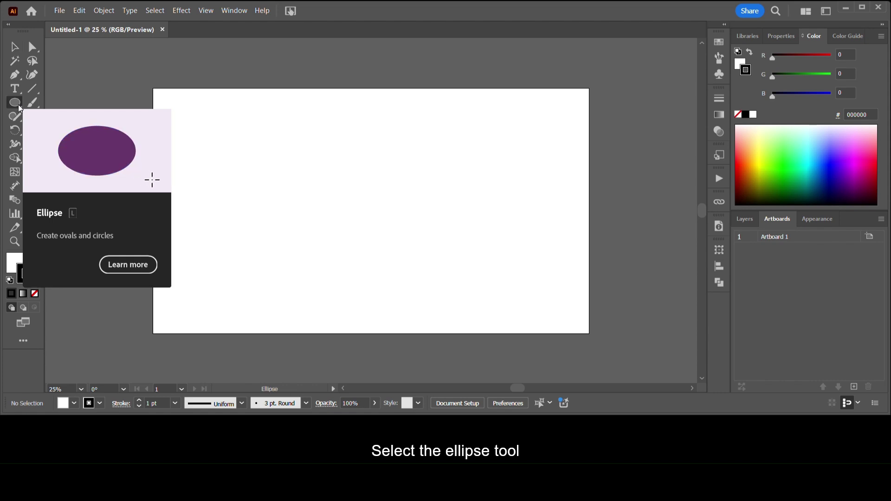
{"action": "left_click", "coordinate": [17, 261]}
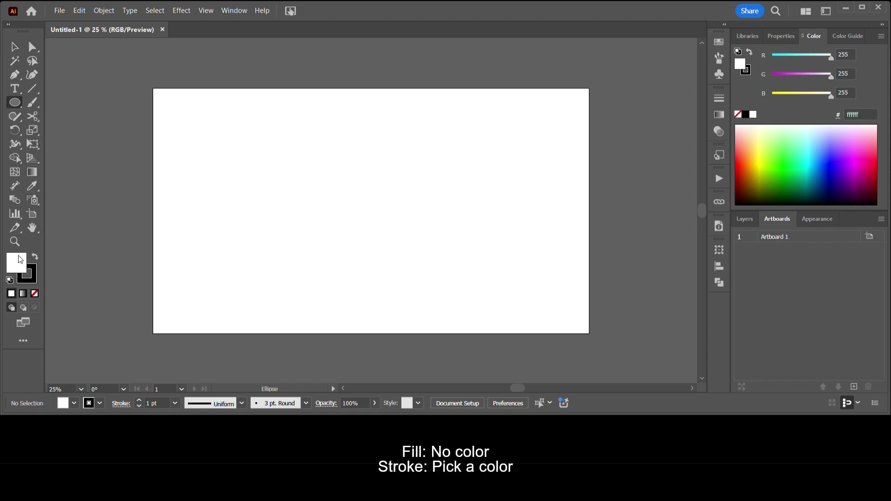
{"action": "left_click", "coordinate": [35, 293]}
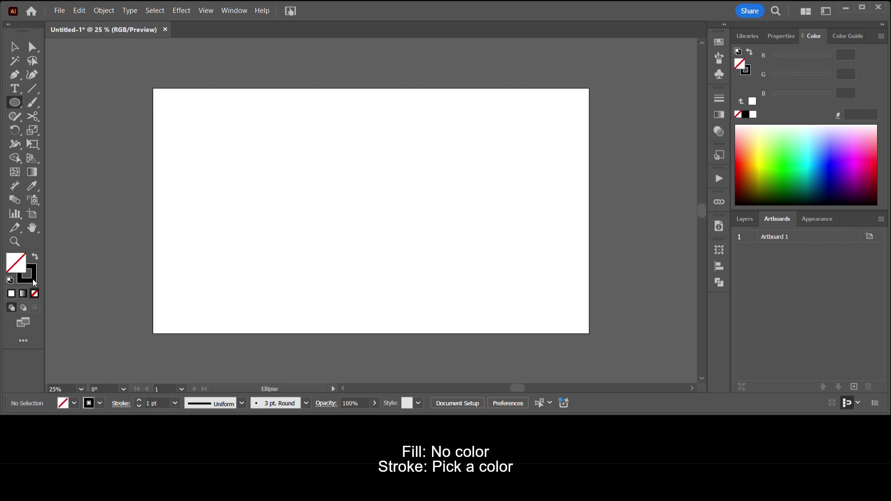
{"action": "left_click", "coordinate": [32, 279]}
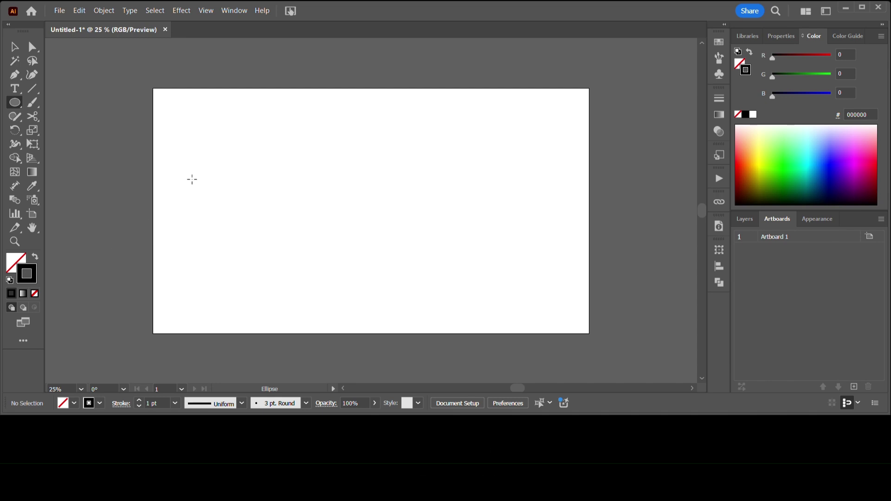
Draw a small circle and raise its stroke weight to about 247 pt.
{"action": "left_click_drag", "start_coordinate": [203, 138], "coordinate": [255, 193]}
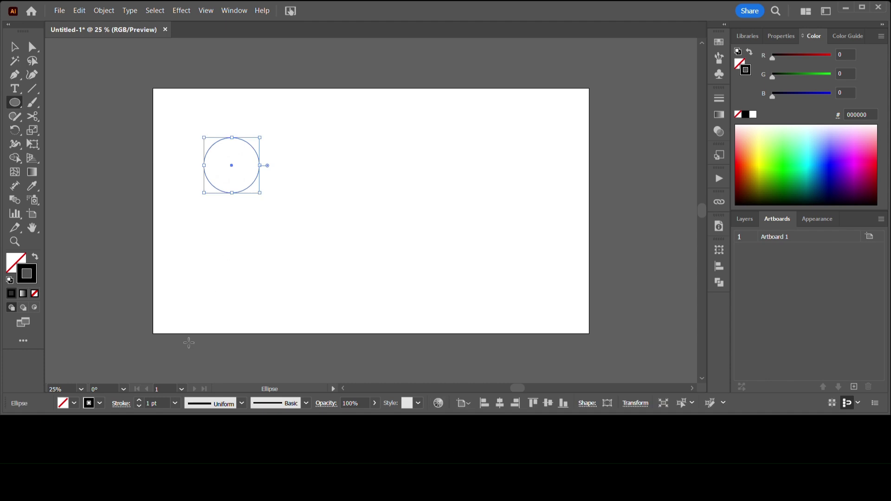
{"action": "left_click", "coordinate": [140, 400]}
{"action": "left_click", "coordinate": [139, 400]}
{"action": "left_click", "coordinate": [140, 400]}
{"action": "left_click", "coordinate": [140, 400]}
{"action": "left_click", "coordinate": [139, 400]}
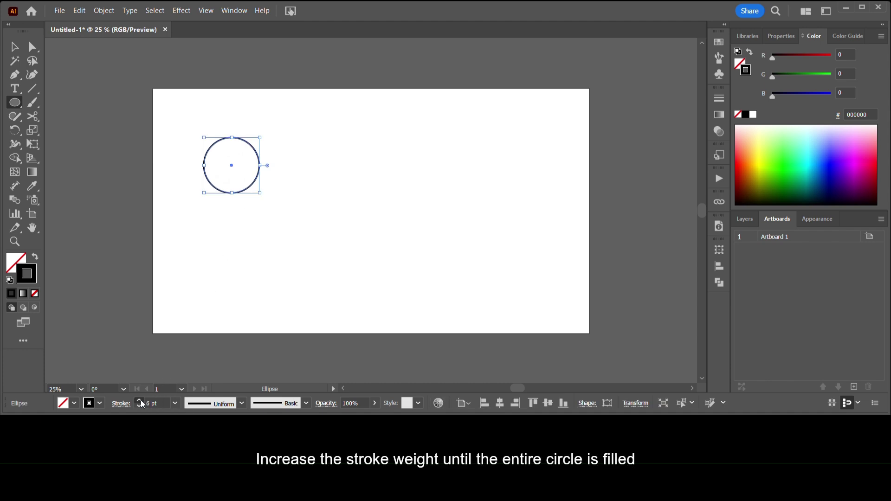
{"action": "left_click", "coordinate": [139, 401]}
{"action": "left_click", "coordinate": [139, 400]}
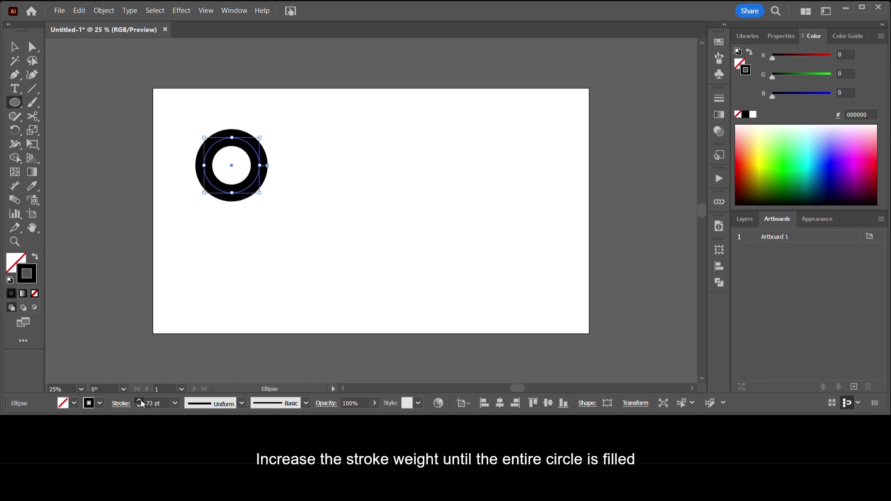
{"action": "left_click", "coordinate": [139, 401]}
{"action": "left_click", "coordinate": [139, 400]}
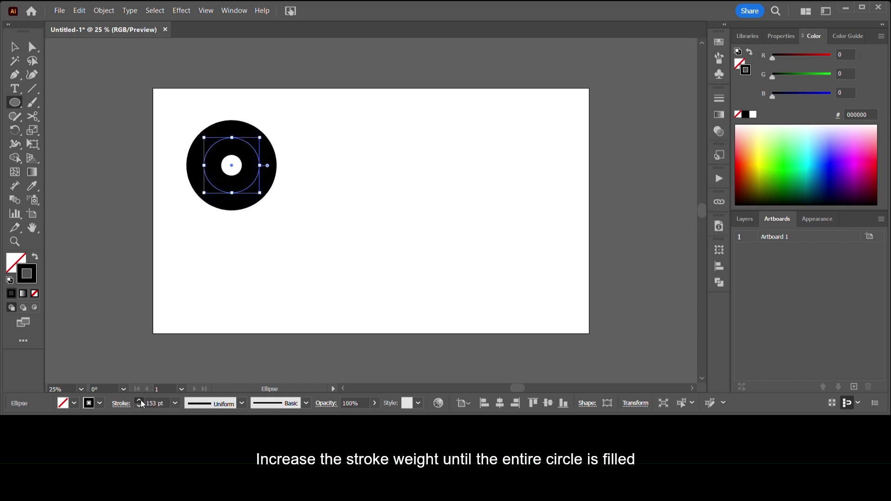
{"action": "left_click", "coordinate": [140, 402]}
{"action": "left_click", "coordinate": [140, 402]}
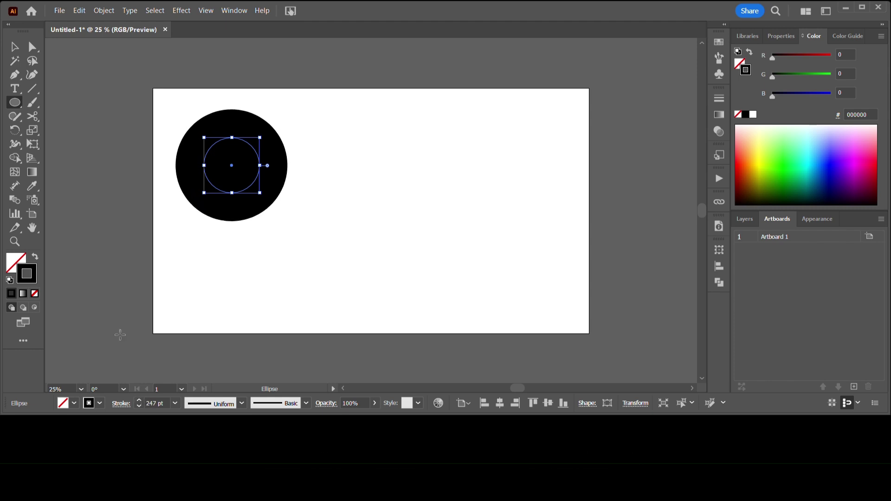
Cut the circle with the Scissors tool at its right and bottom anchors.
{"action": "left_click", "coordinate": [36, 121]}
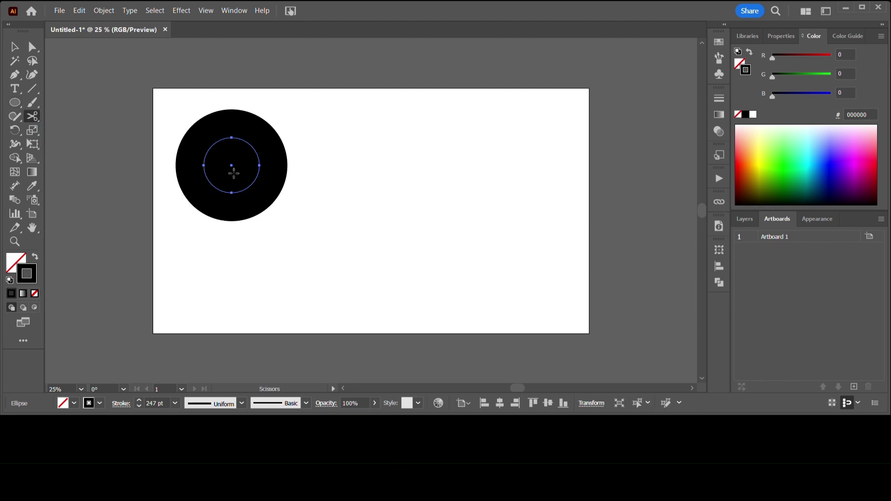
{"action": "left_click", "coordinate": [259, 165]}
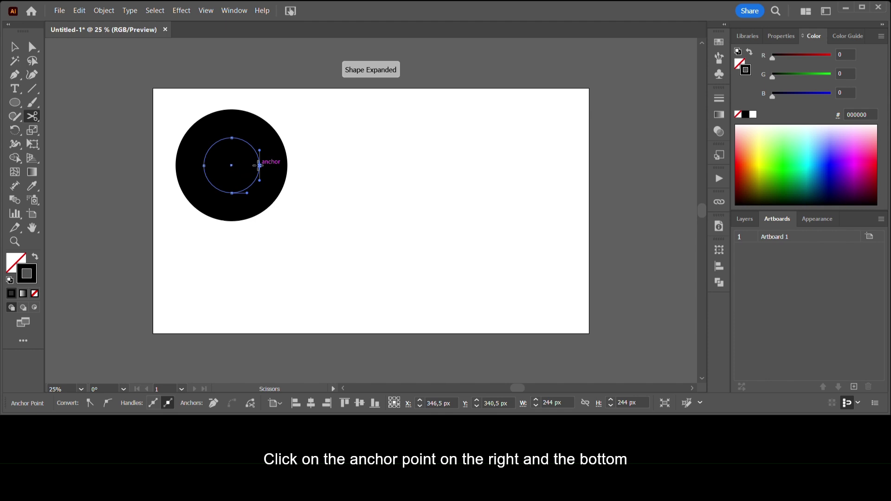
{"action": "left_click", "coordinate": [232, 193]}
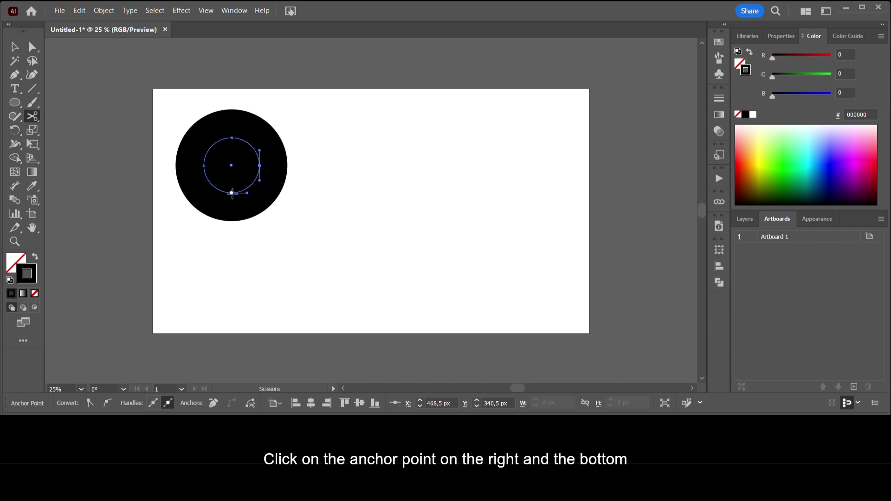
{"action": "left_click", "coordinate": [231, 193]}
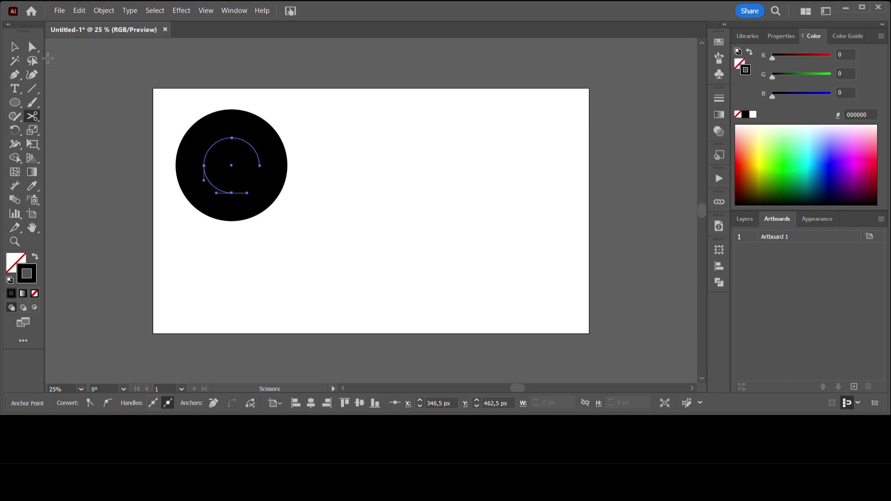
Select the cut-off lower-right arc with the Selection tool and delete it.
{"action": "left_click", "coordinate": [17, 49]}
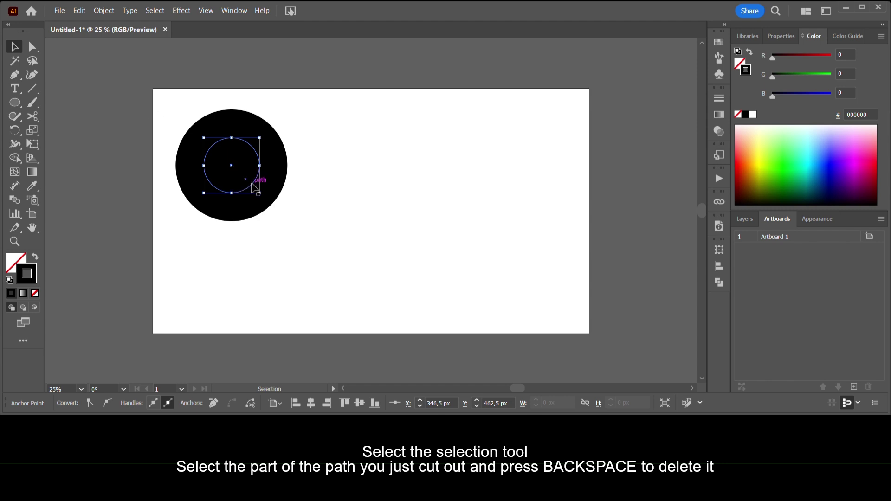
{"action": "left_click", "coordinate": [254, 187]}
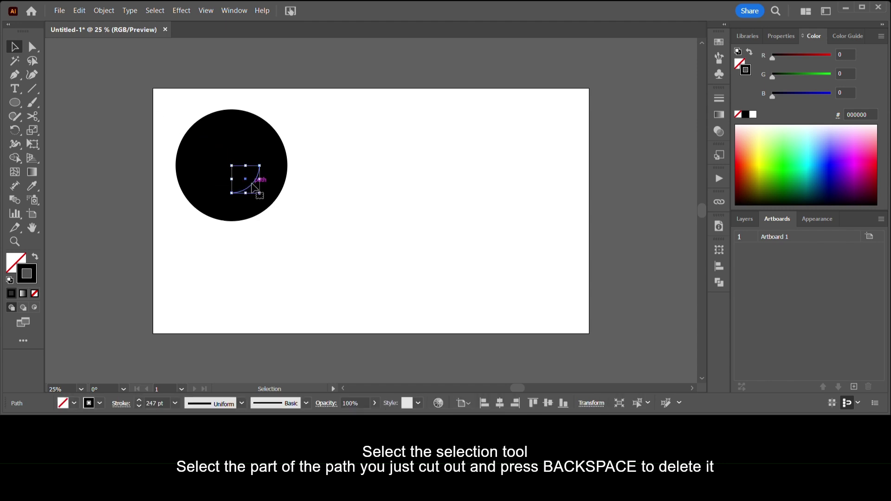
{"action": "key", "text": "BackSpace"}
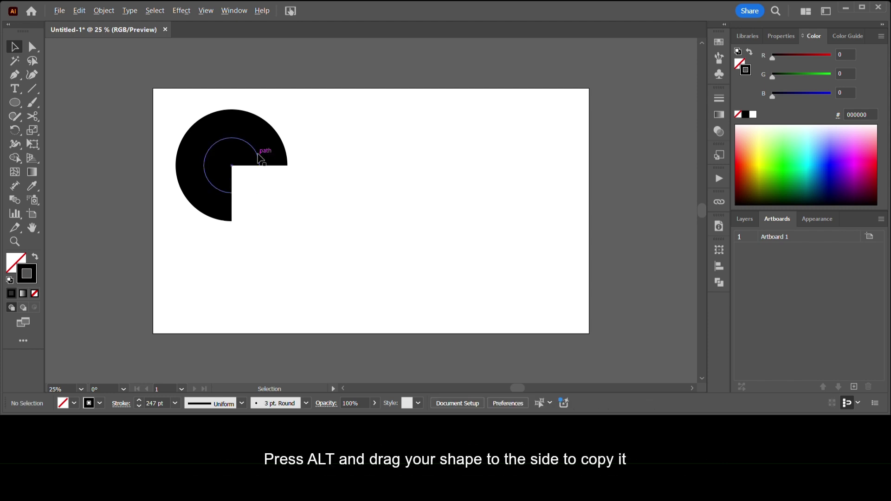
Copy the shape to the right, rotate it 180°, and overlap it diagonally with the original.
{"action": "left_click_drag", "start_coordinate": [258, 158], "coordinate": [383, 165], "text": "alt"}
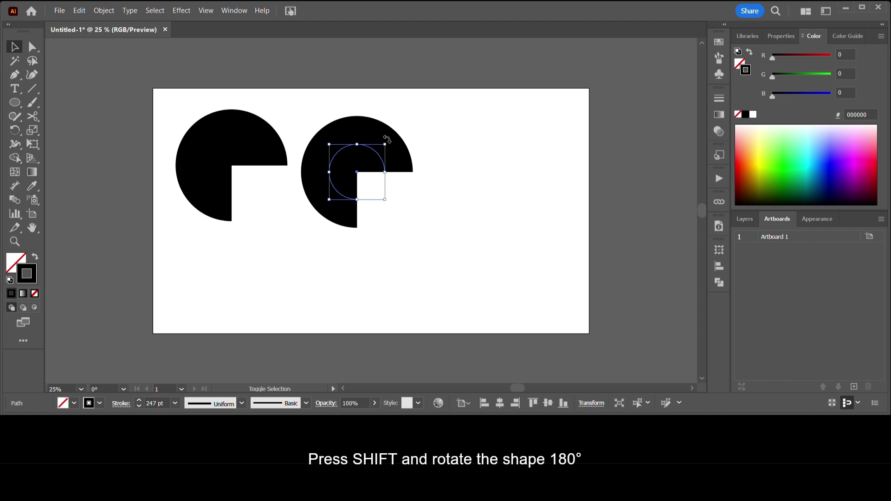
{"action": "left_click_drag", "start_coordinate": [387, 140], "coordinate": [391, 210], "text": "shift"}
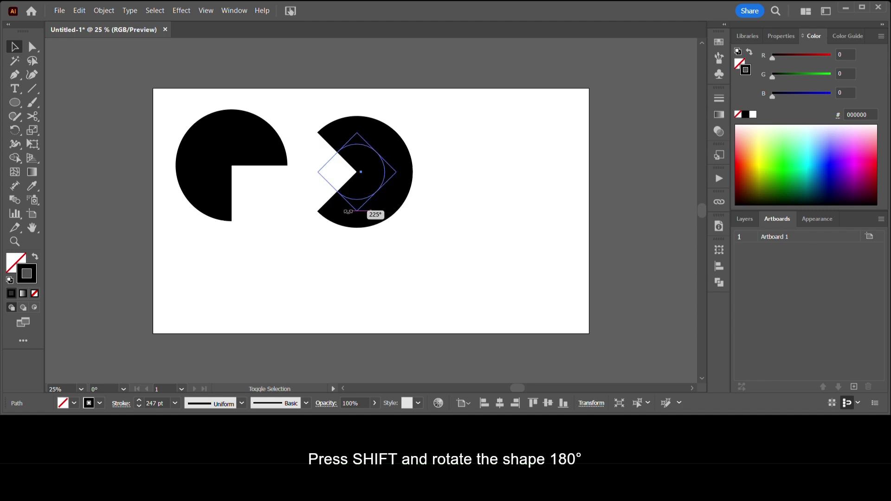
{"action": "left_click_drag", "start_coordinate": [390, 209], "coordinate": [343, 210]}
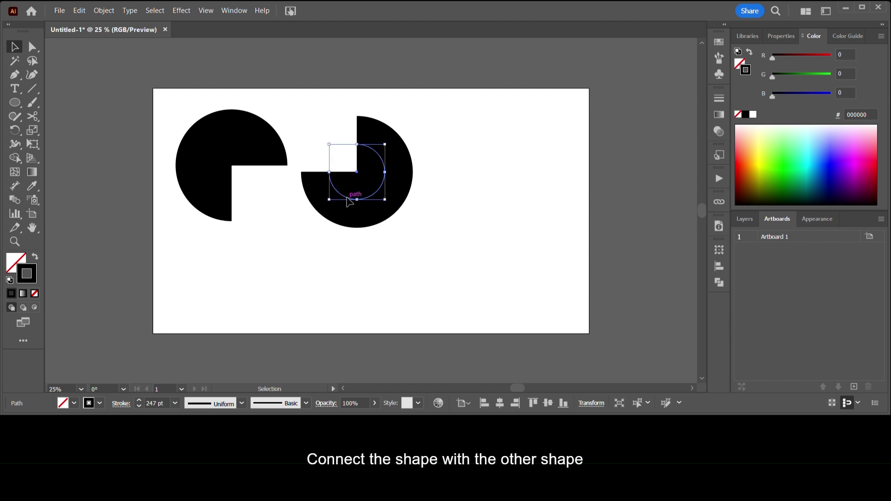
{"action": "left_click_drag", "start_coordinate": [349, 201], "coordinate": [275, 250]}
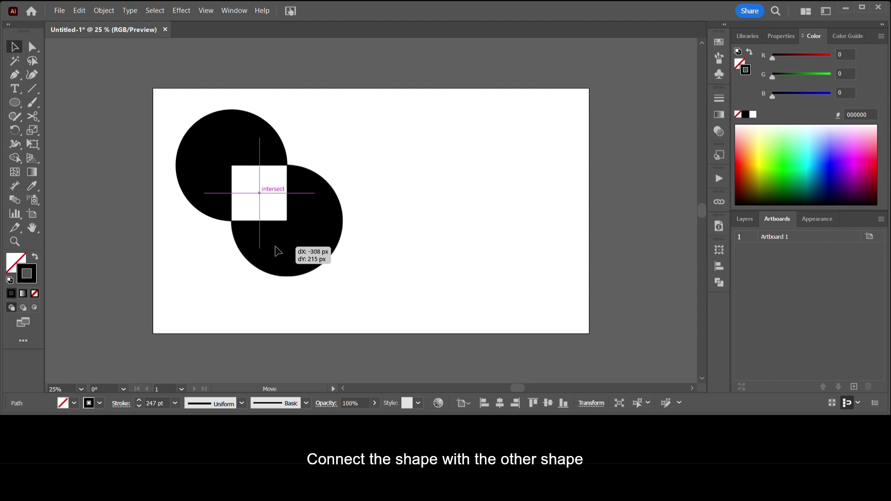
{"action": "left_click_drag", "start_coordinate": [276, 251], "coordinate": [277, 251]}
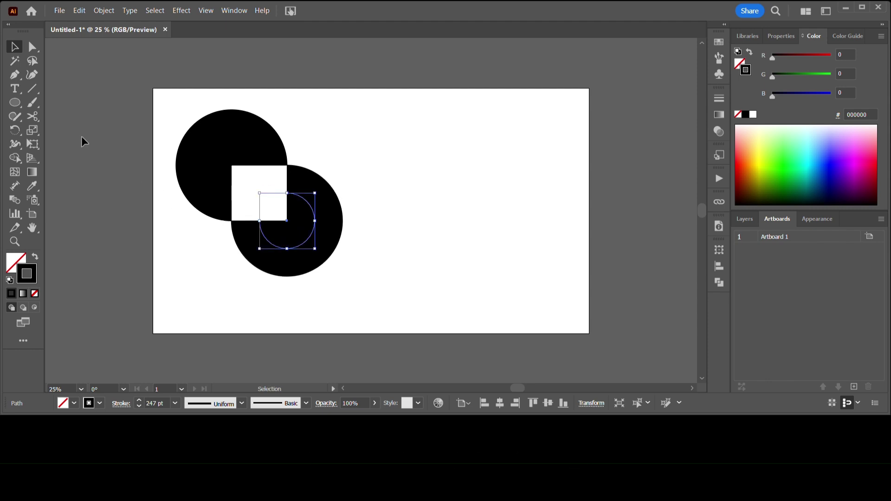
Use the Pen tool to connect the lower arc's endpoint to the upper arc's anchor.
{"action": "left_click", "coordinate": [17, 79]}
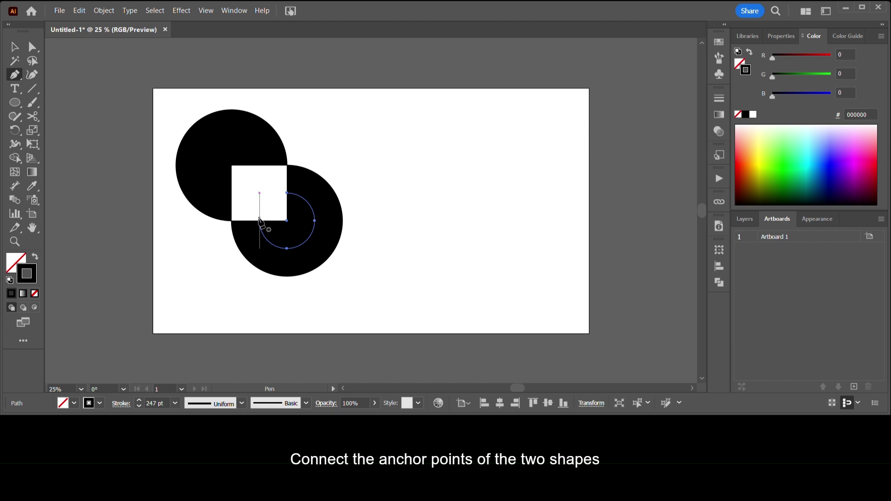
{"action": "left_click_drag", "start_coordinate": [259, 221], "coordinate": [260, 173]}
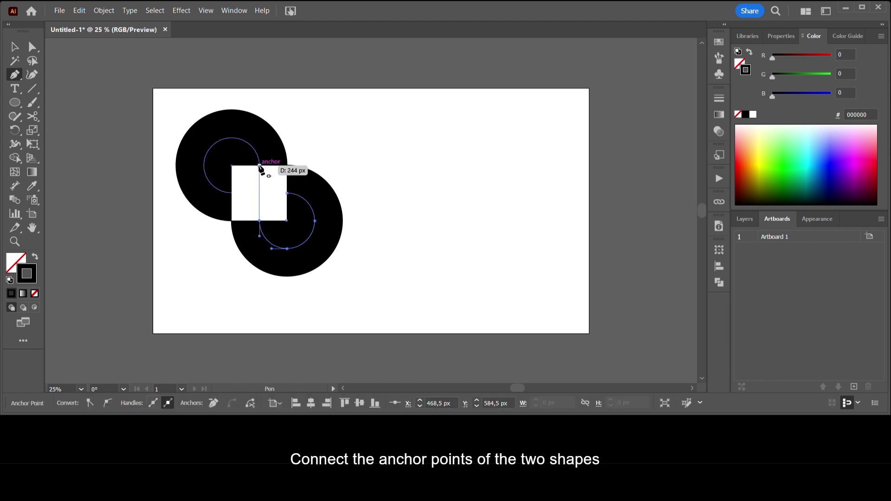
{"action": "left_click", "coordinate": [260, 165]}
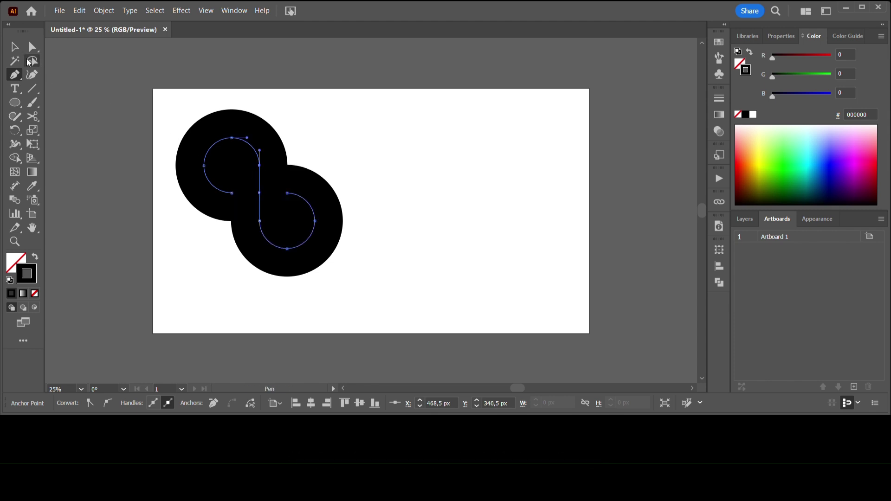
{"action": "left_click", "coordinate": [16, 47]}
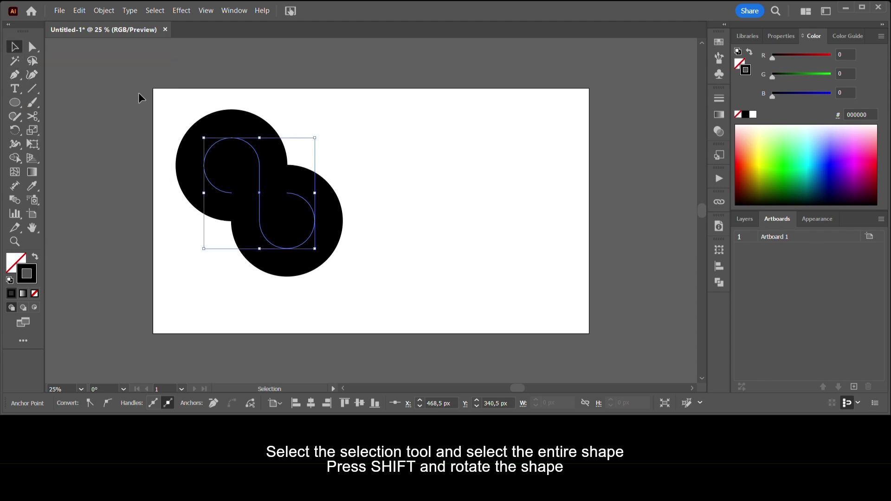
Select the joined path, rotate it horizontal, align it centre both ways, and scale it up.
{"action": "left_click_drag", "start_coordinate": [139, 98], "coordinate": [406, 300]}
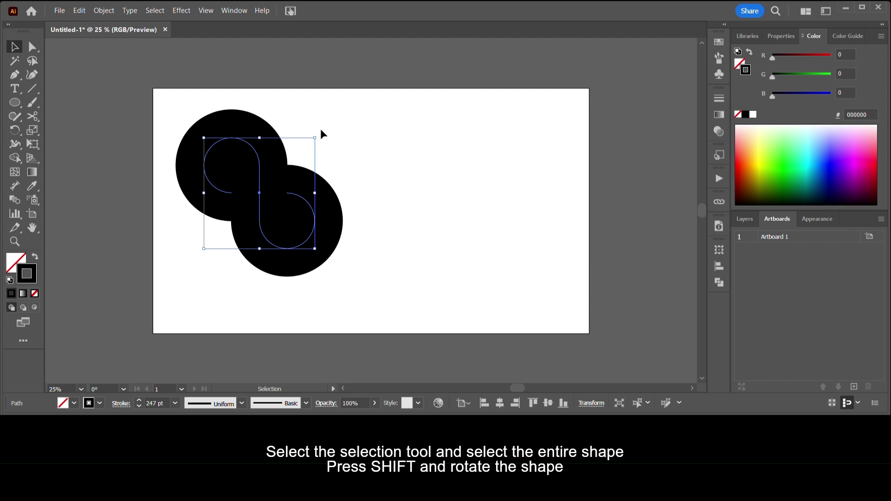
{"action": "left_click_drag", "start_coordinate": [318, 133], "coordinate": [287, 115]}
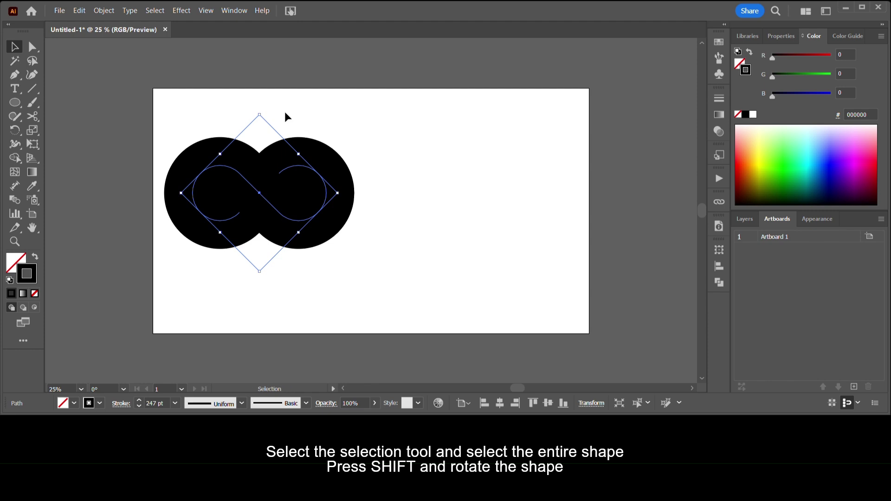
{"action": "left_click", "coordinate": [501, 403]}
{"action": "left_click", "coordinate": [548, 405]}
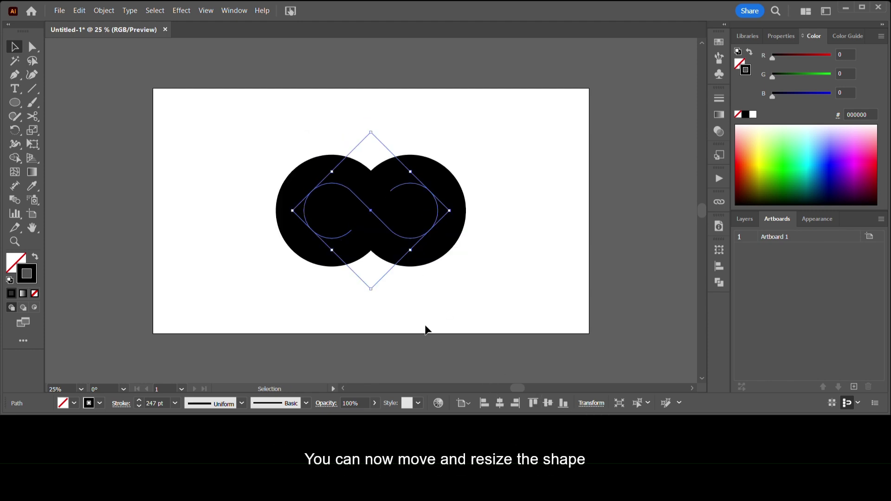
{"action": "left_click_drag", "start_coordinate": [371, 289], "coordinate": [388, 371]}
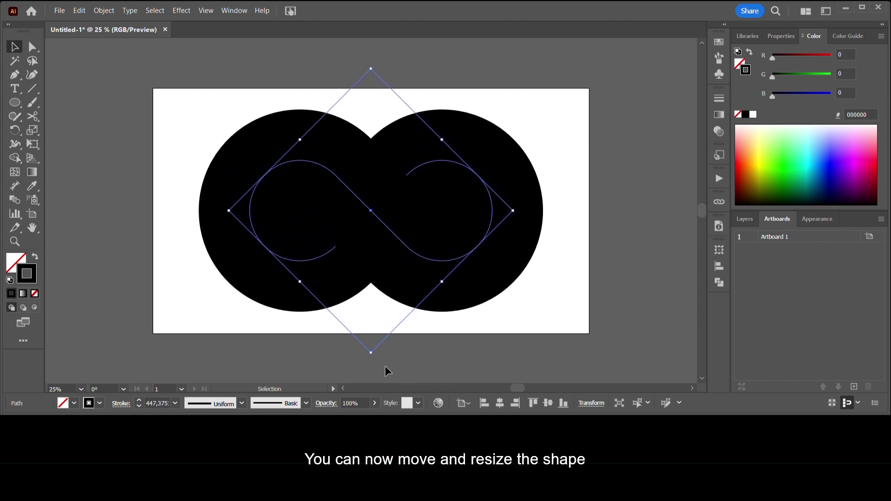
Apply a radial gradient to the stroke in the Gradient panel, set to run along the stroke.
{"action": "left_click", "coordinate": [720, 116]}
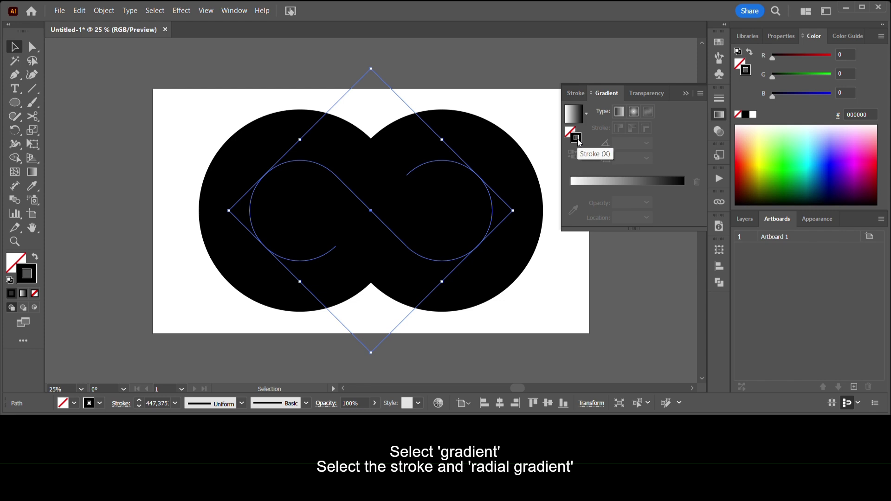
{"action": "left_click", "coordinate": [633, 112]}
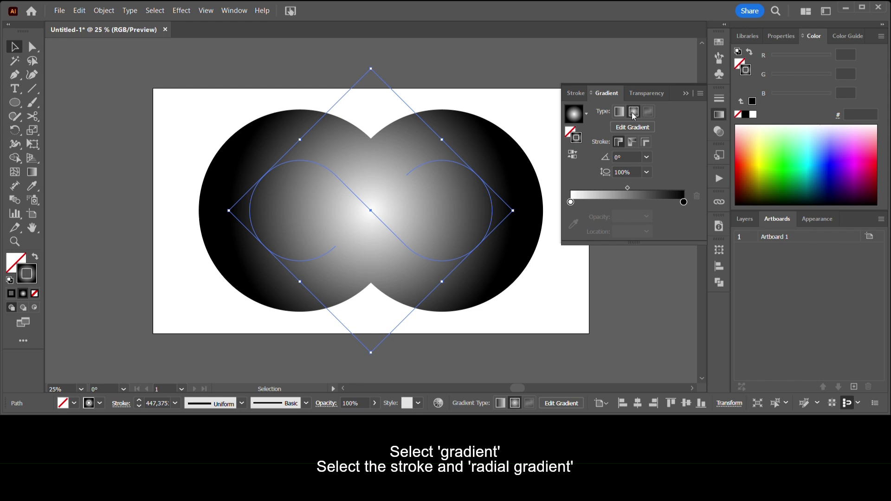
{"action": "left_click", "coordinate": [633, 143]}
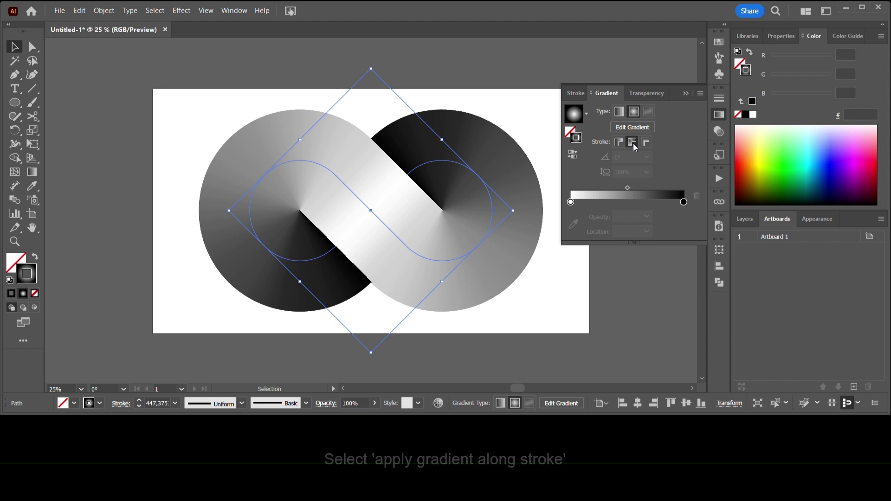
Make the gradient stops light pink and deep purple, close the Gradient panel, and deselect.
{"action": "left_click", "coordinate": [571, 201]}
{"action": "left_click", "coordinate": [861, 130]}
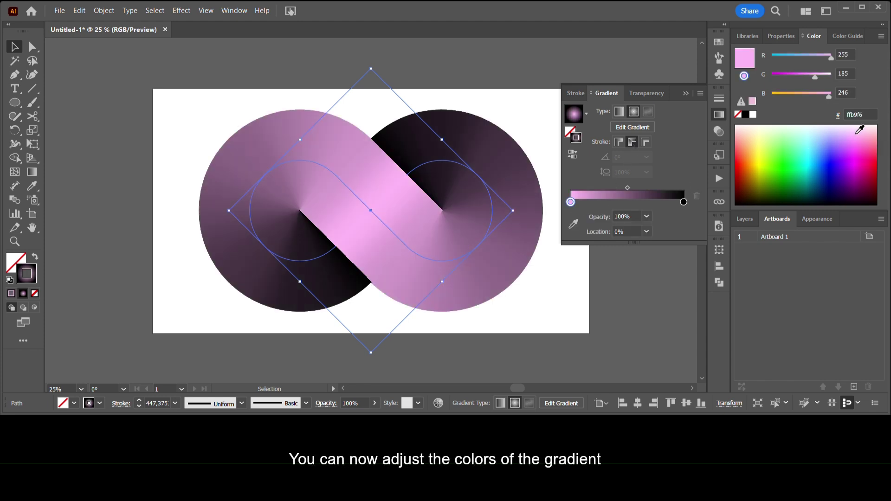
{"action": "left_click", "coordinate": [684, 203]}
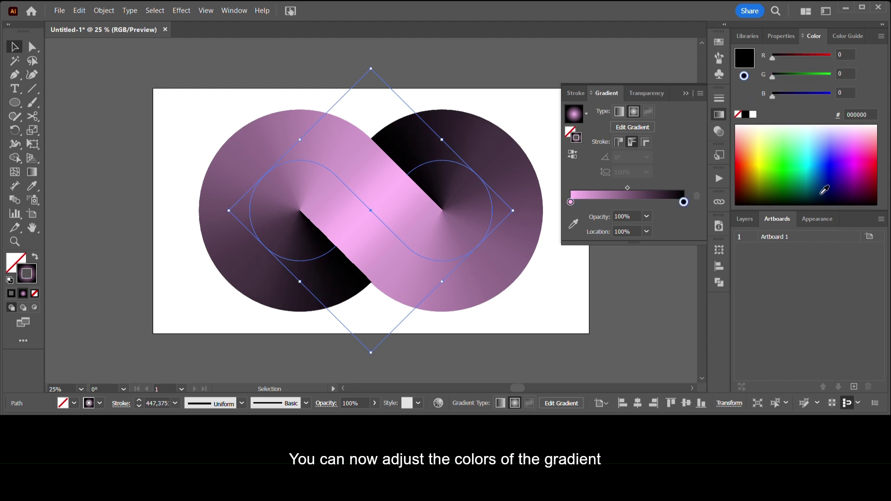
{"action": "left_click", "coordinate": [853, 185]}
{"action": "left_click_drag", "start_coordinate": [853, 184], "coordinate": [853, 187]}
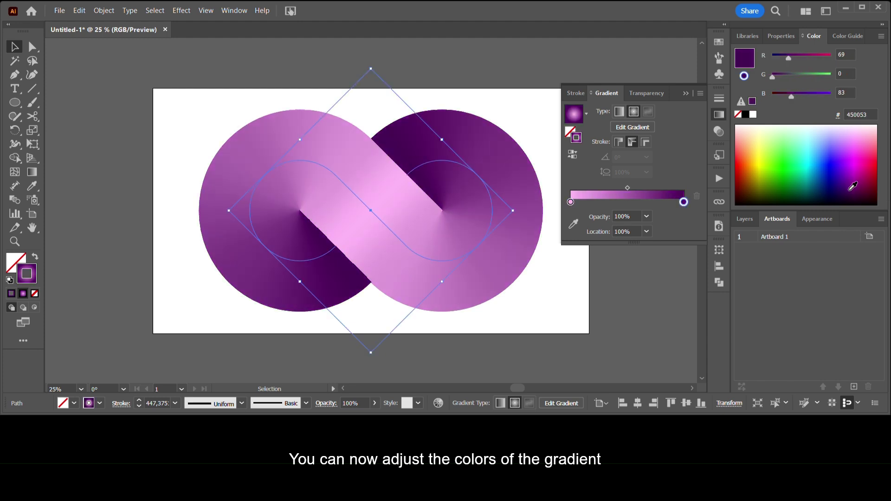
{"action": "left_click", "coordinate": [686, 92]}
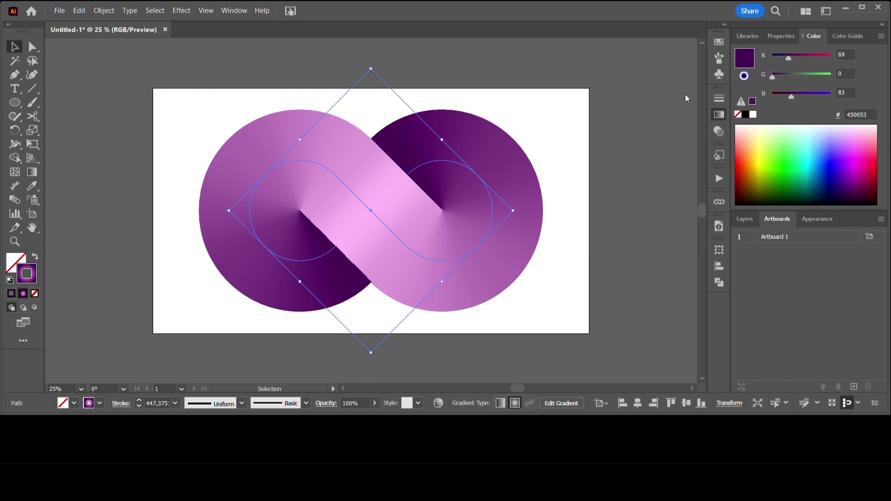
{"action": "left_click", "coordinate": [684, 93]}
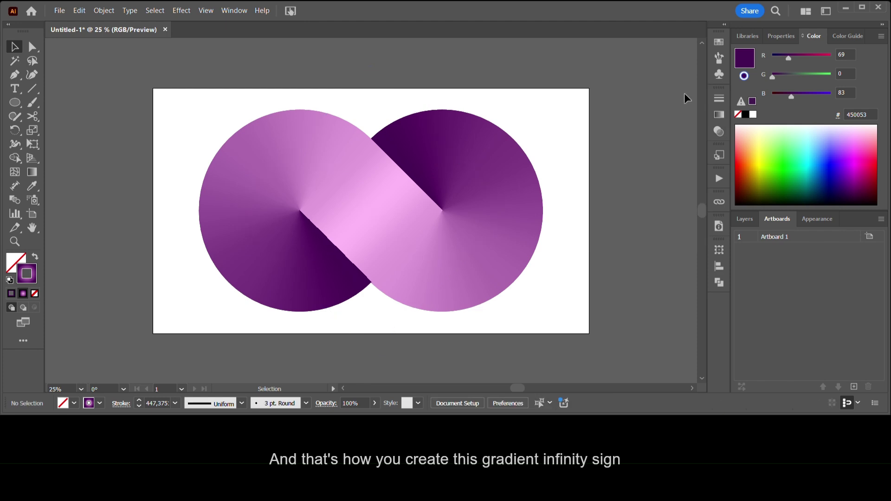